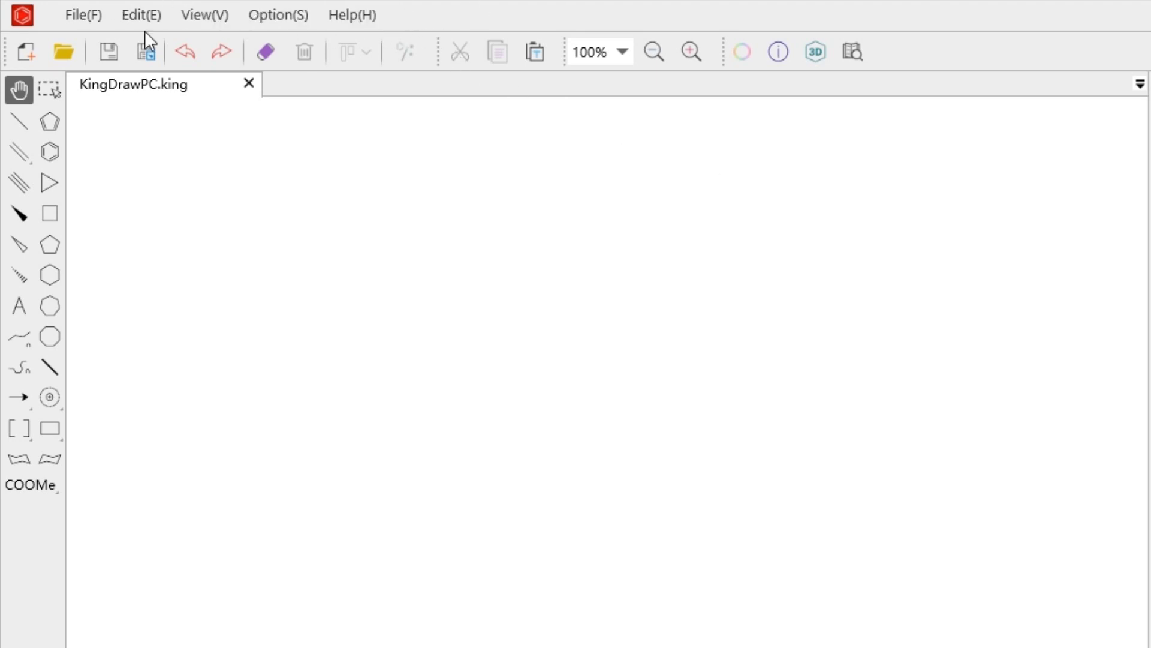
Browse the program's menus, including the File and Help menus, closing each afterwards
left_click(98, 14)
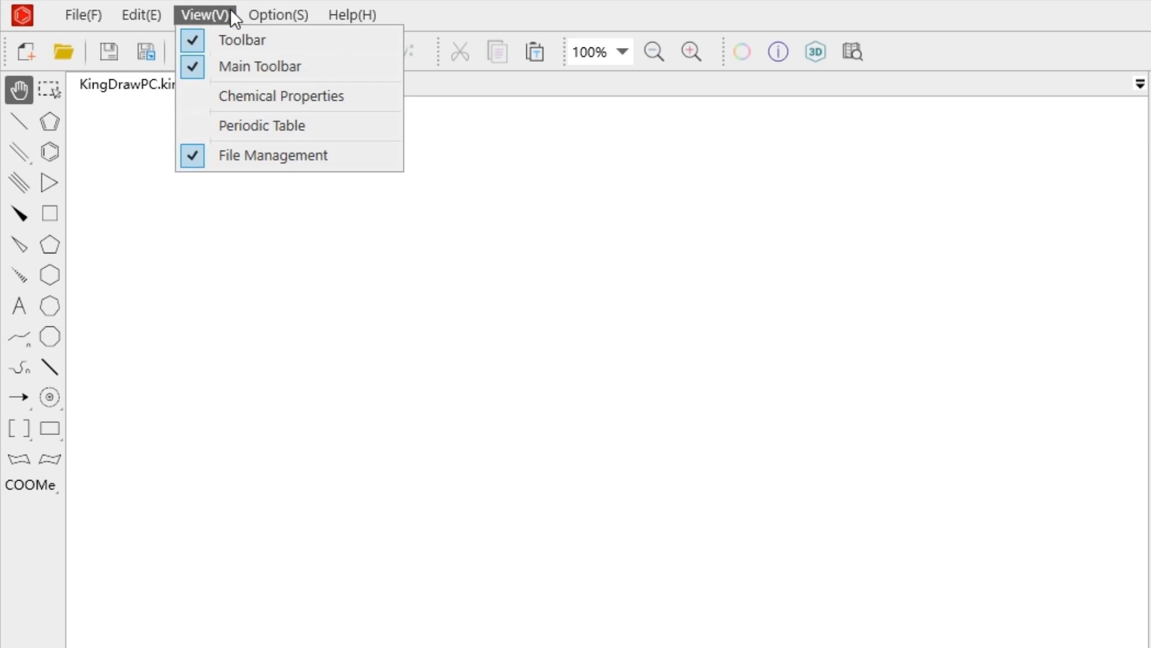
mouse_move(351, 7)
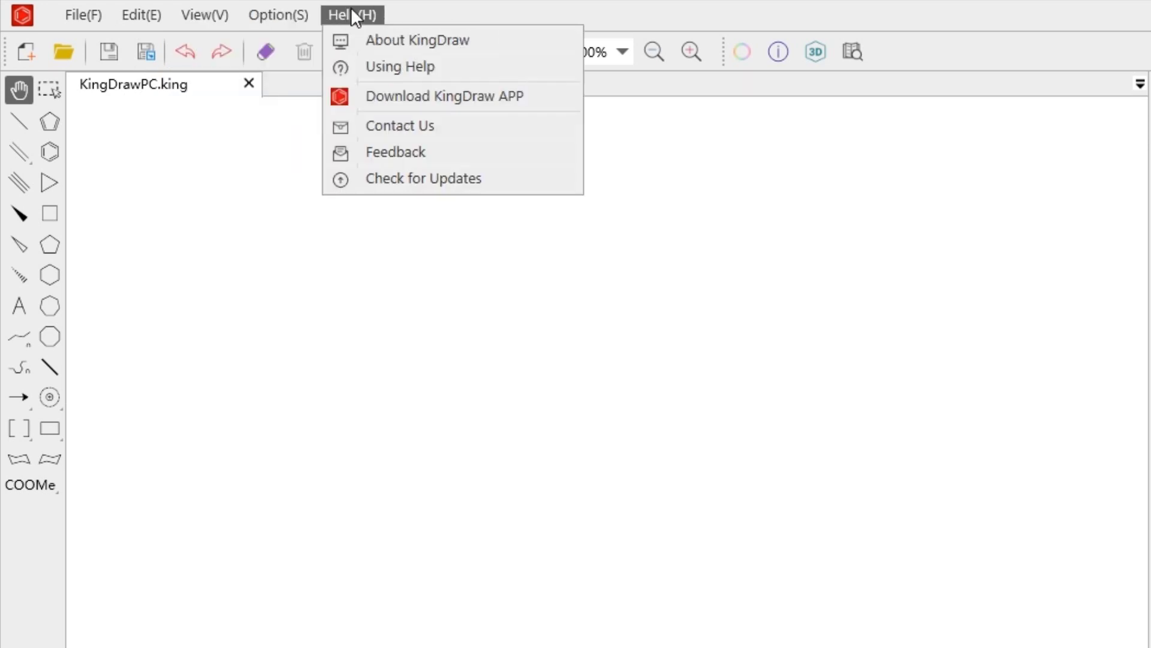
left_click(460, 6)
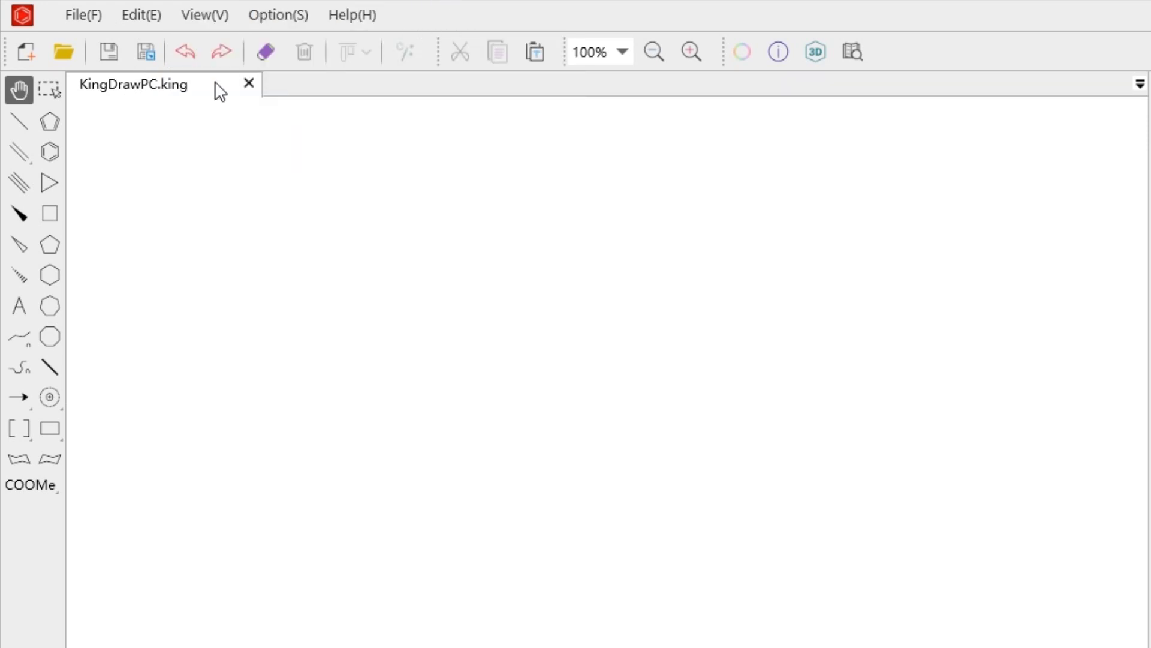
left_click(78, 16)
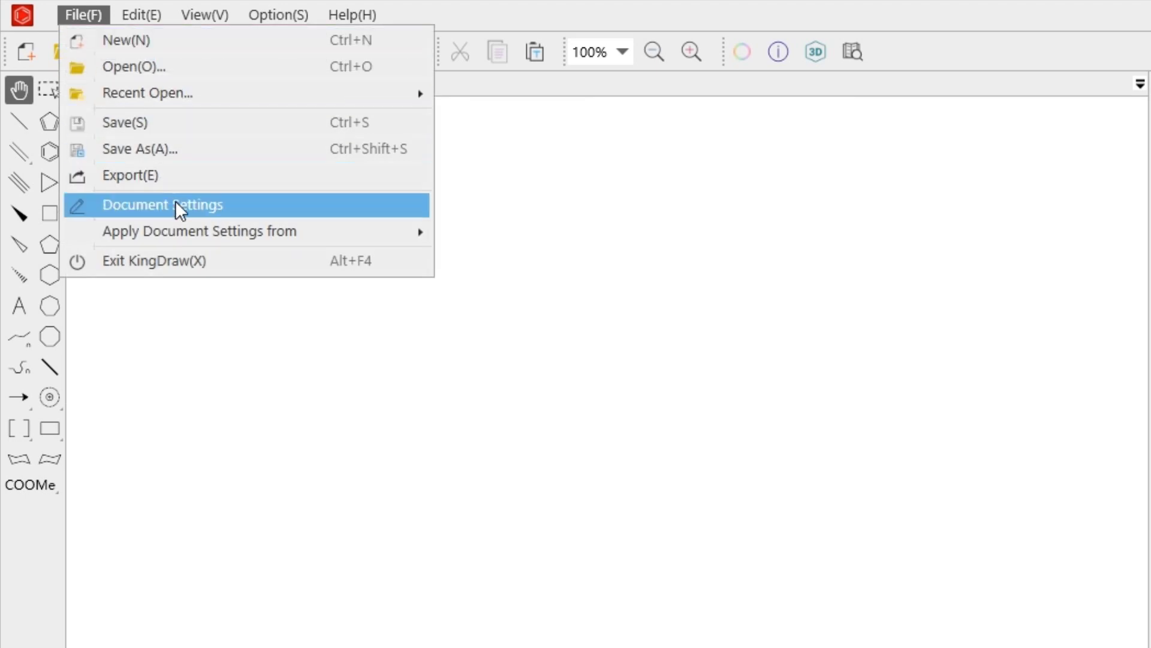
mouse_move(199, 13)
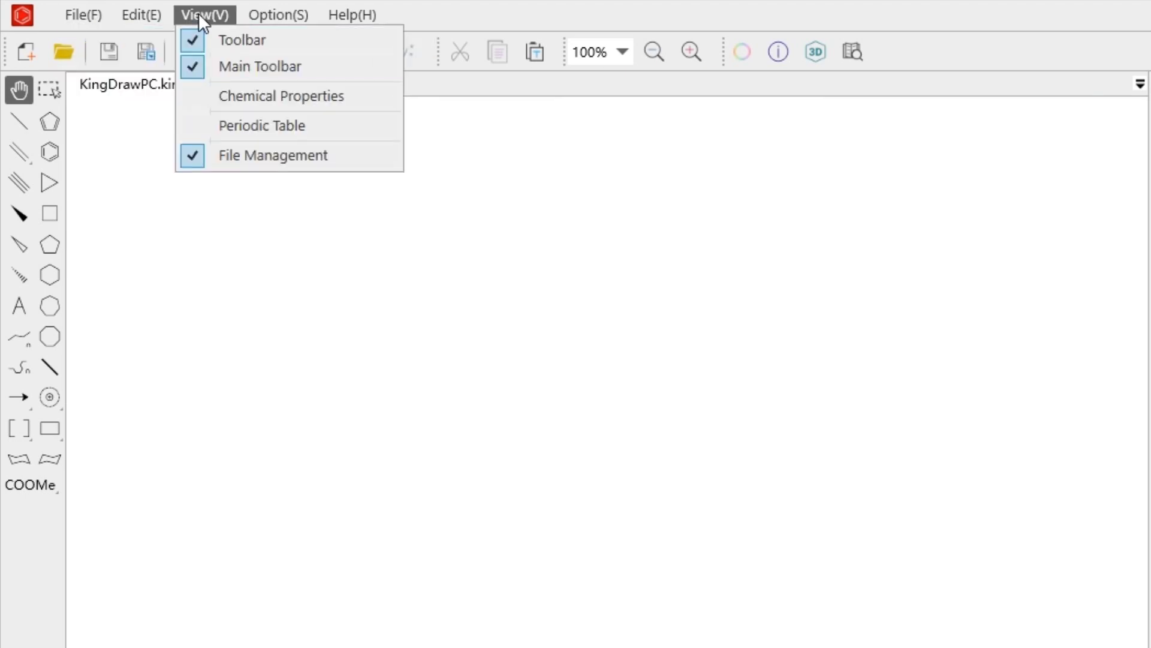
mouse_move(338, 12)
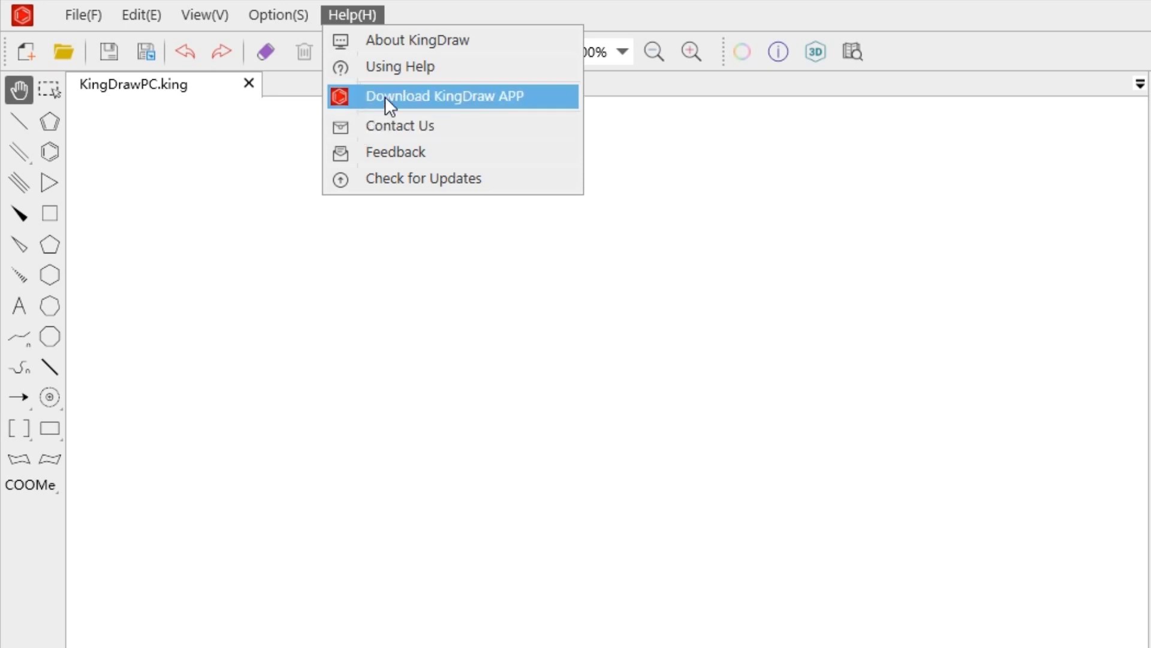
left_click(466, 6)
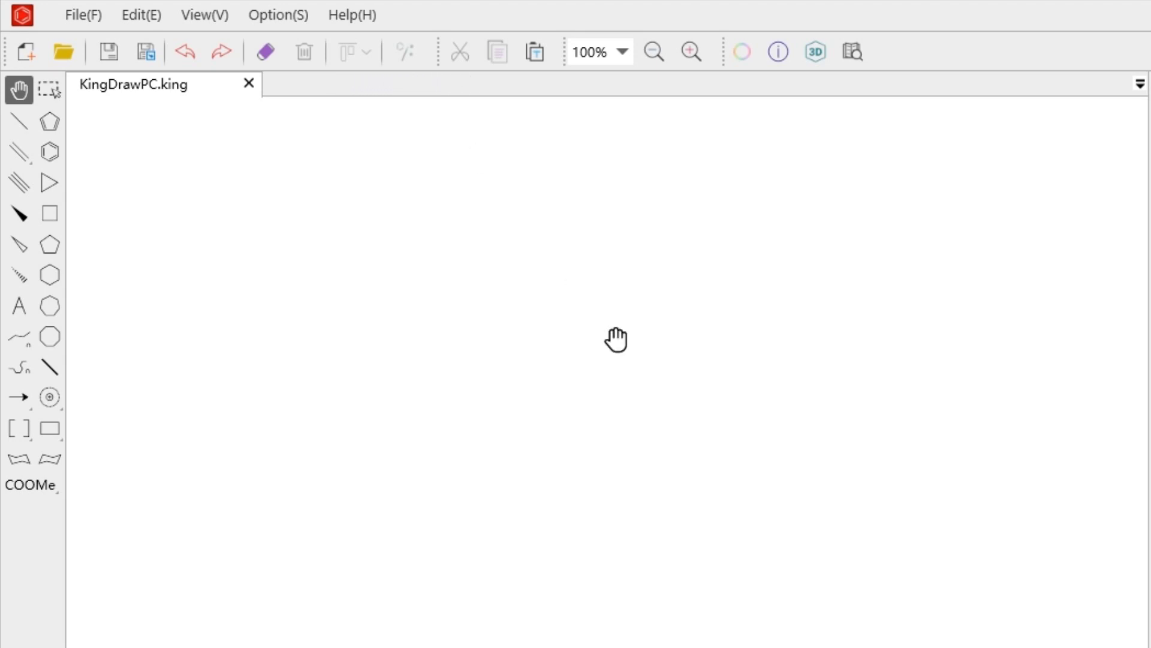
Select the adenine ring, view the Align and Color options unchanged, then pan the molecule away
scroll(545, 373, "down", 8)
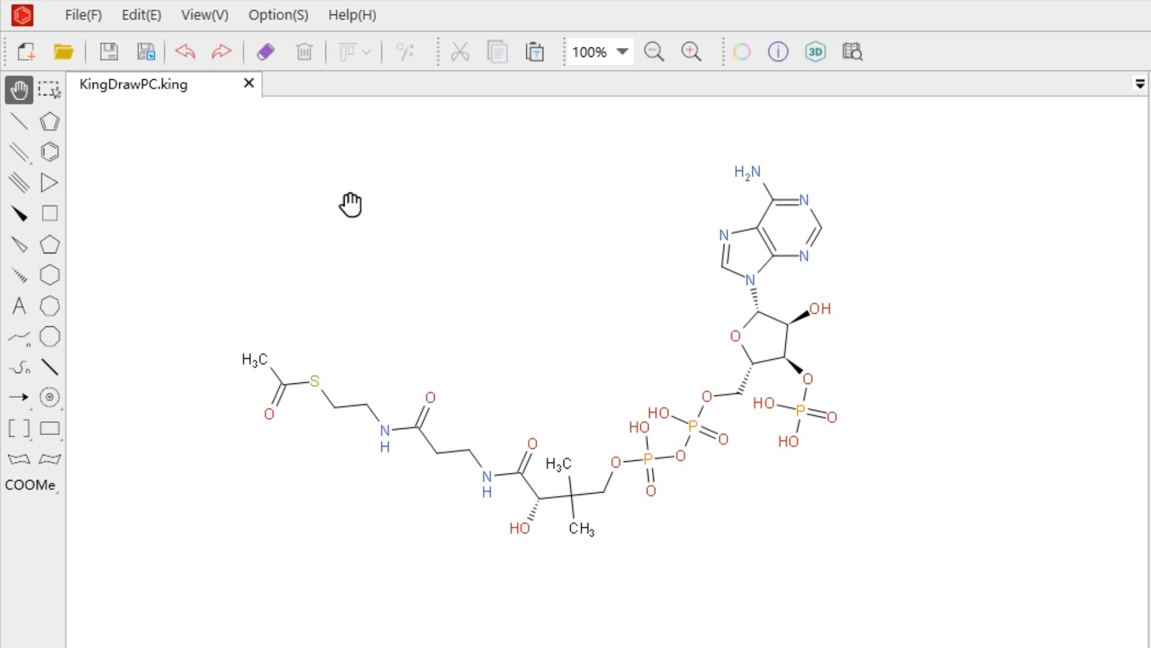
left_click(49, 90)
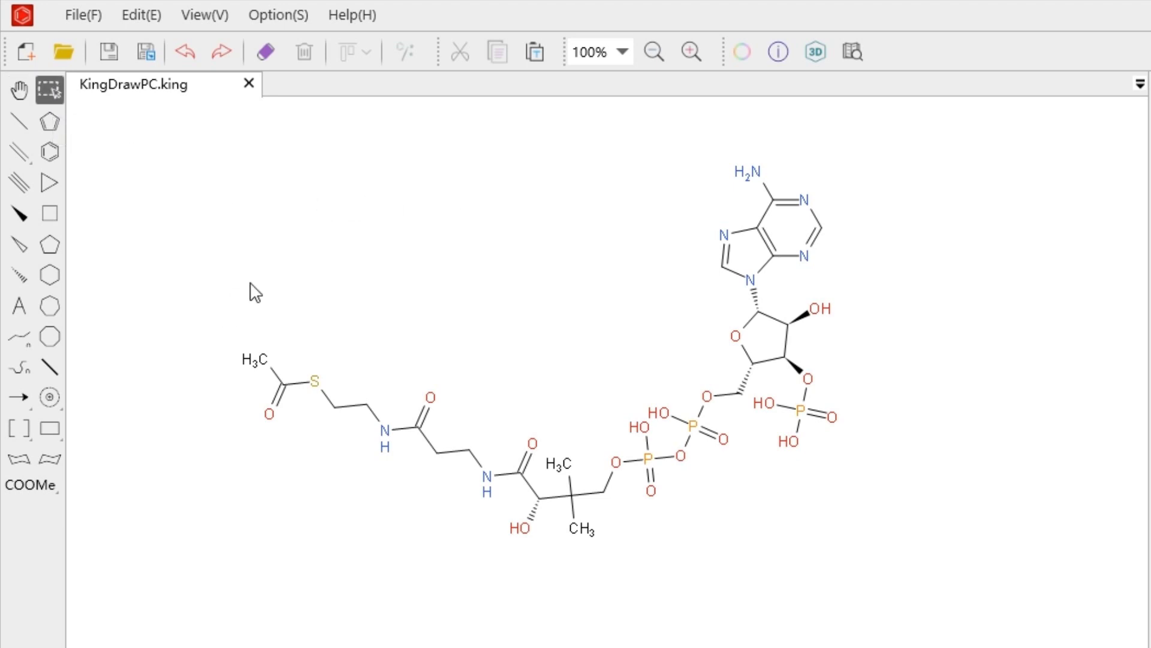
left_click_drag(680, 138, 846, 298)
left_click(347, 52)
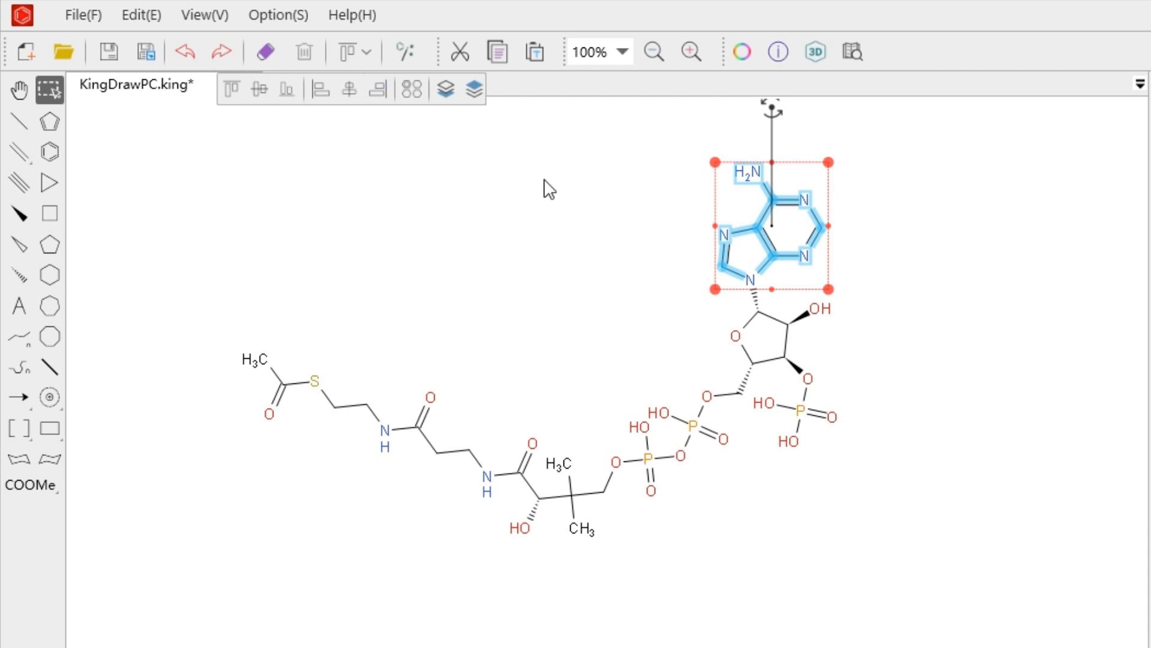
left_click(742, 51)
left_click(1146, 174)
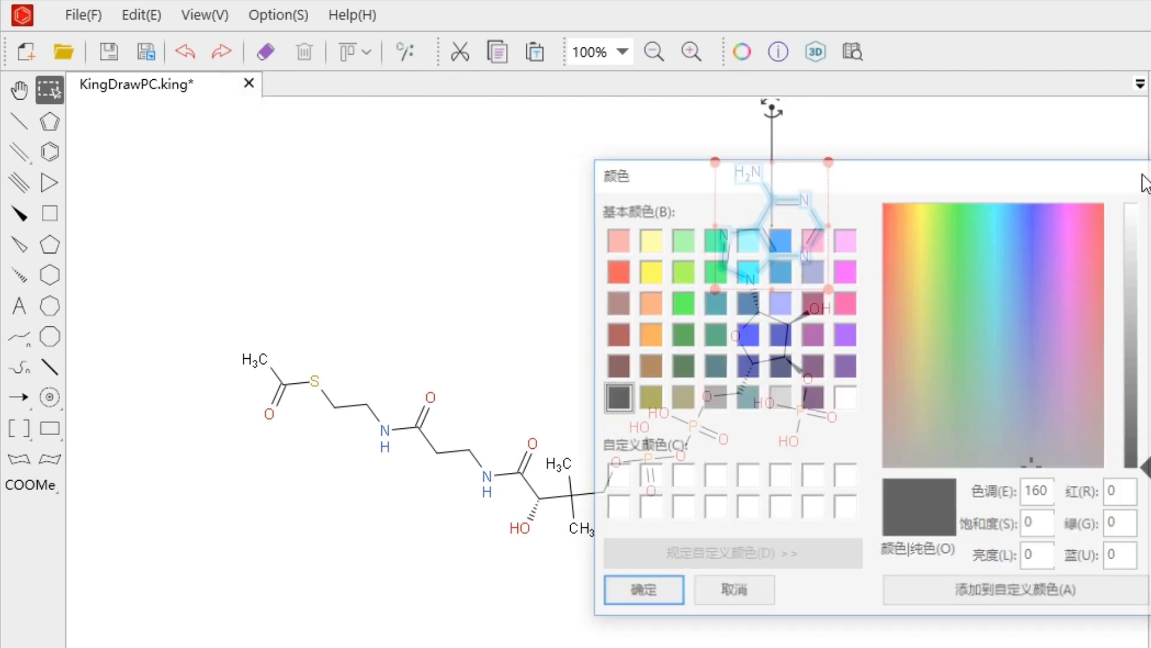
left_click(1044, 303)
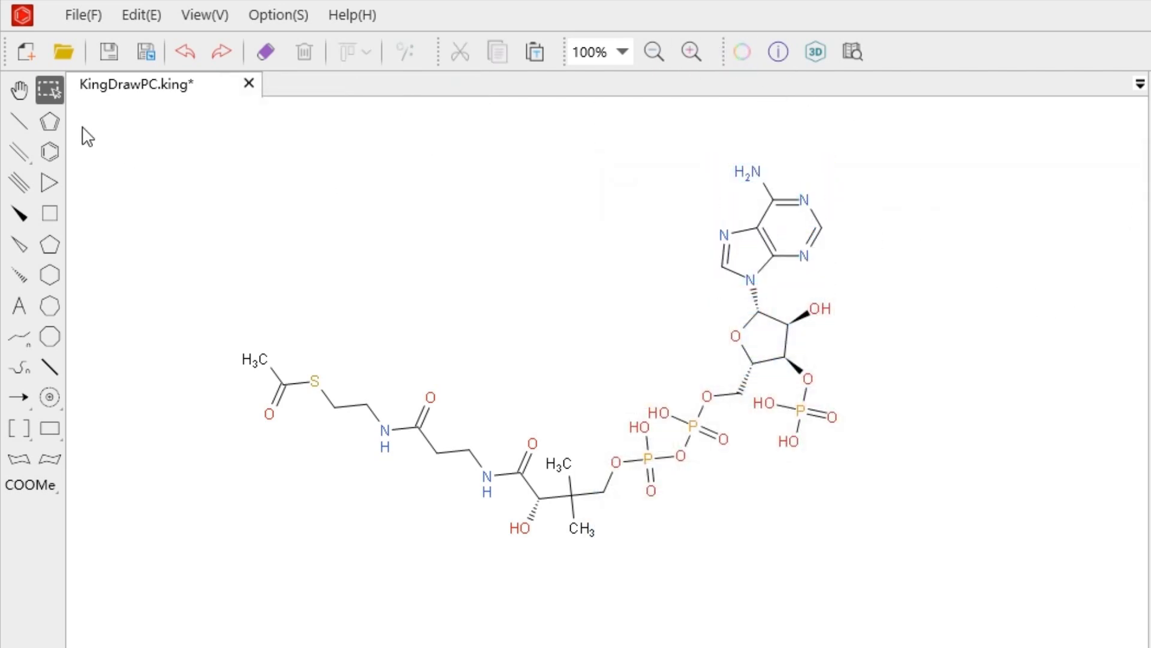
key("h")
left_click_drag(156, 142, 357, 296)
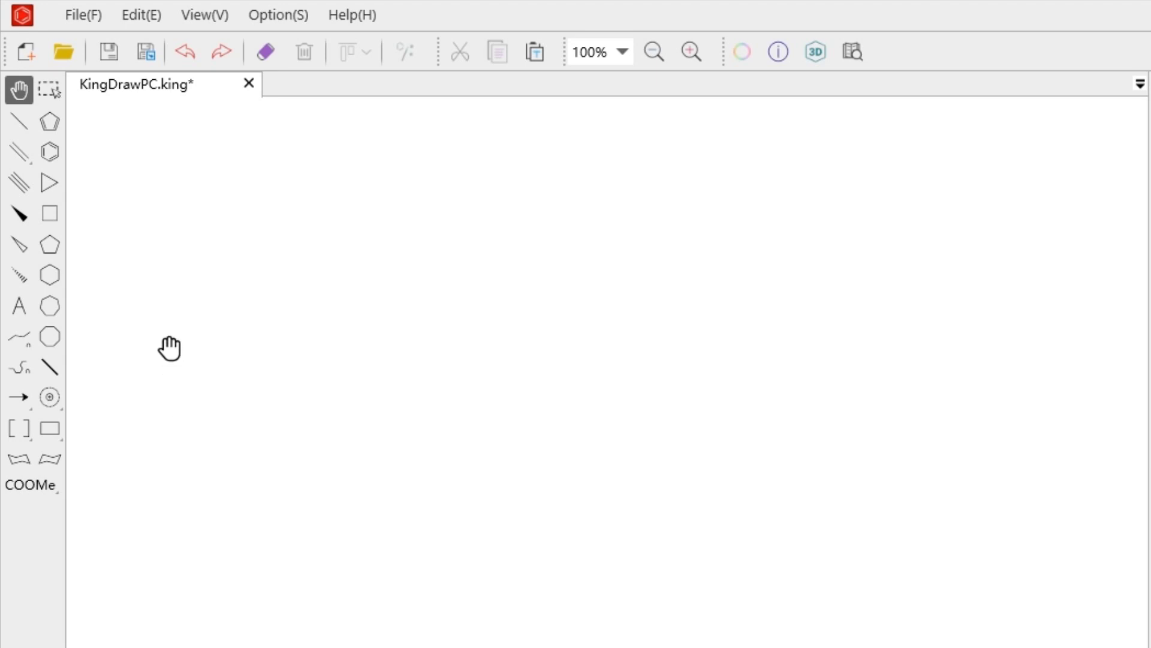
Switch the drawing tool to Double Bond and preview the available arrow types
mouse_move(16, 149)
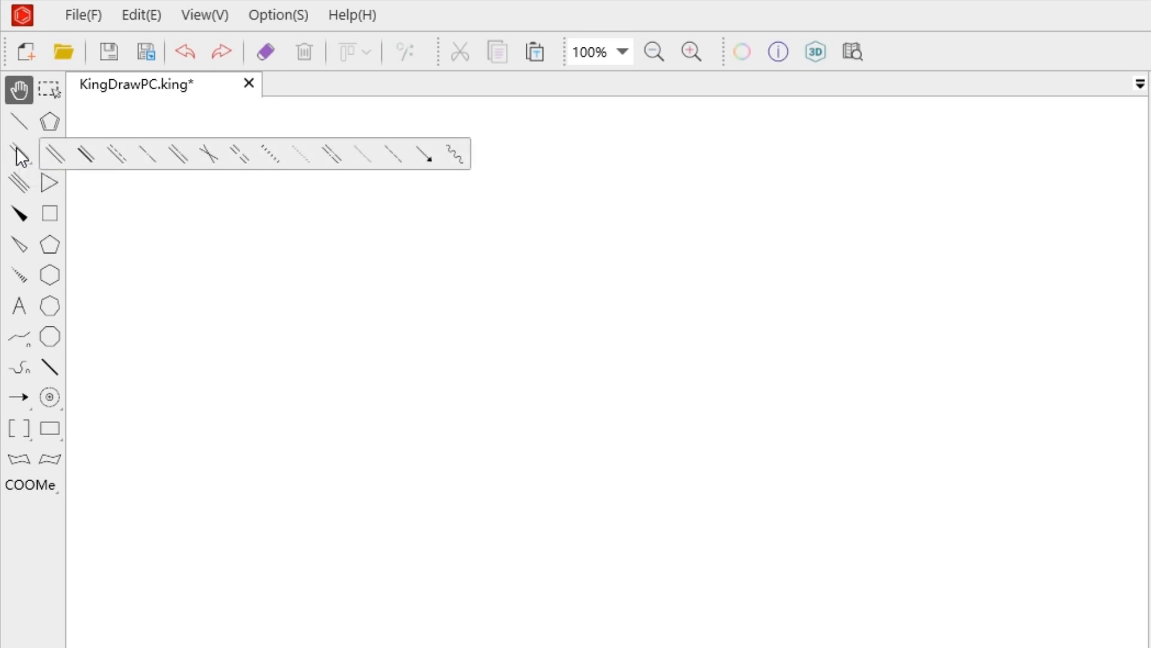
left_click(17, 150)
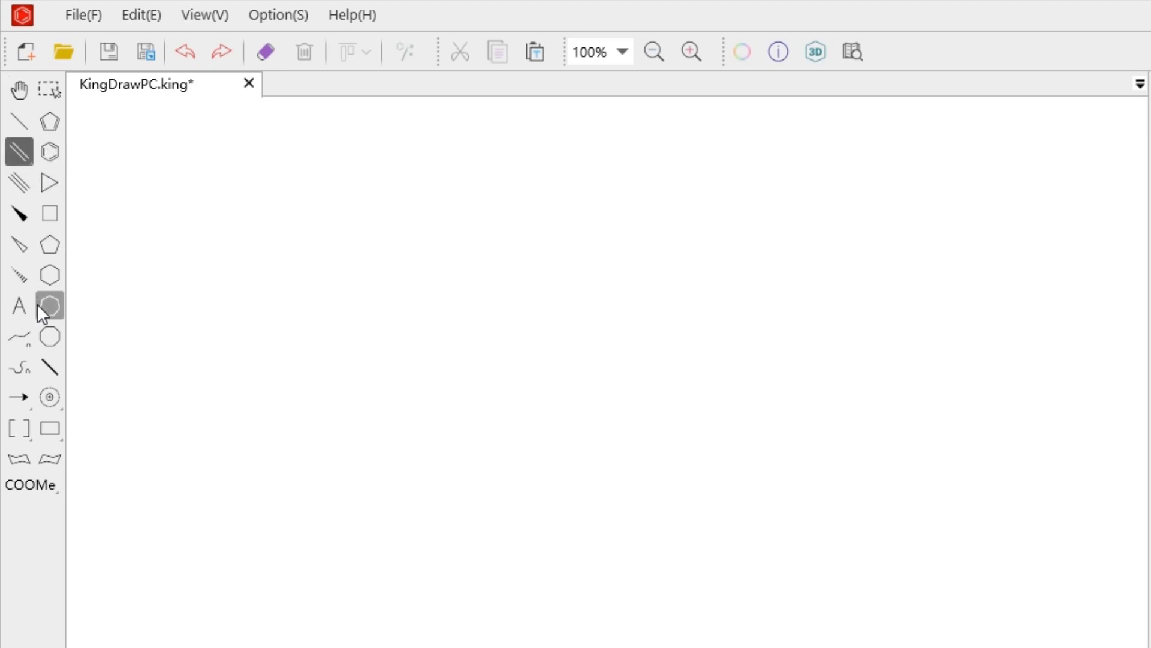
mouse_move(23, 393)
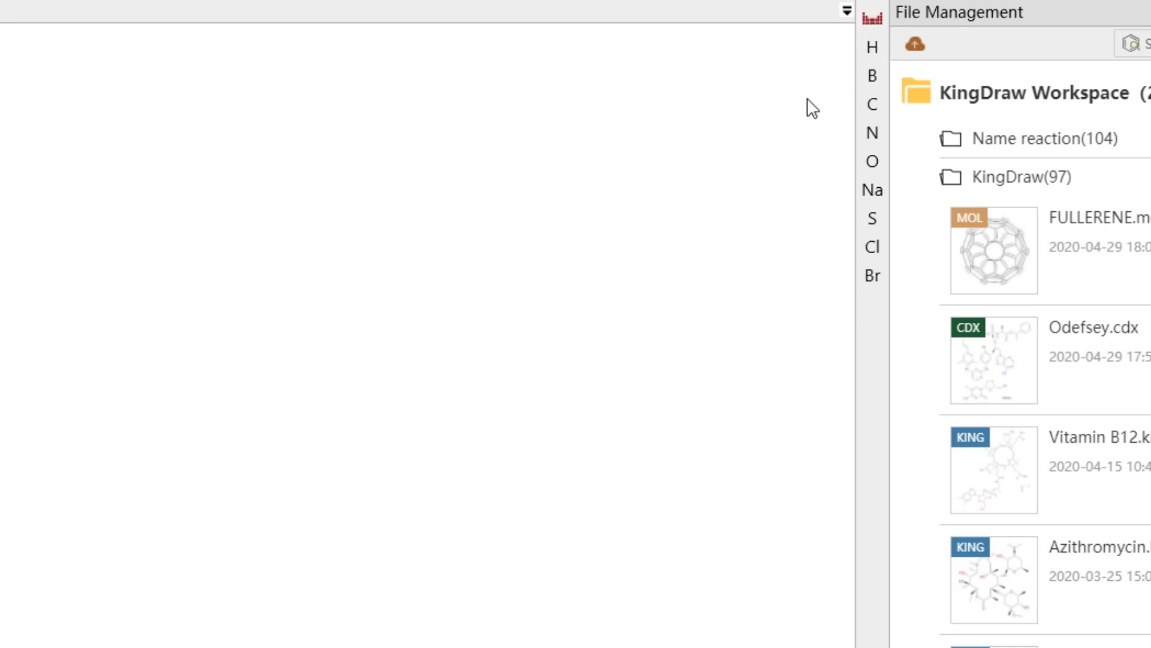
Place CH4 and NH3 labels on the canvas using carbon and nitrogen from the element bar
left_click(872, 104)
left_click(559, 134)
left_click(869, 132)
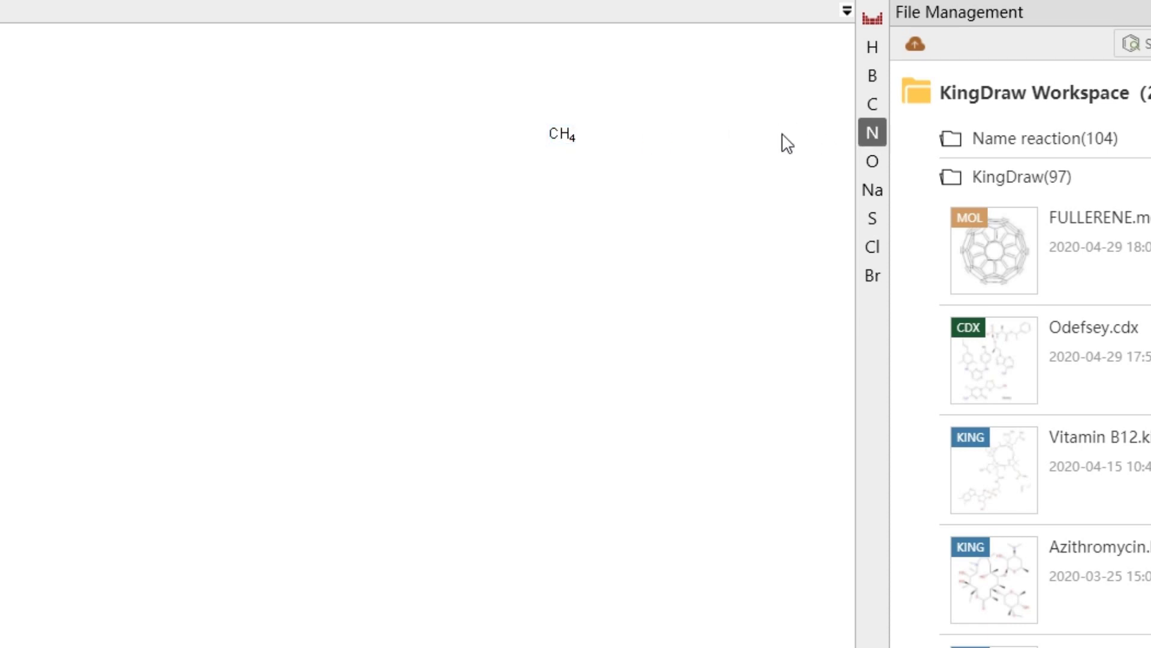
left_click(612, 138)
Pick fluorine from the Periodic Table and place an HF label beside them
left_click(873, 18)
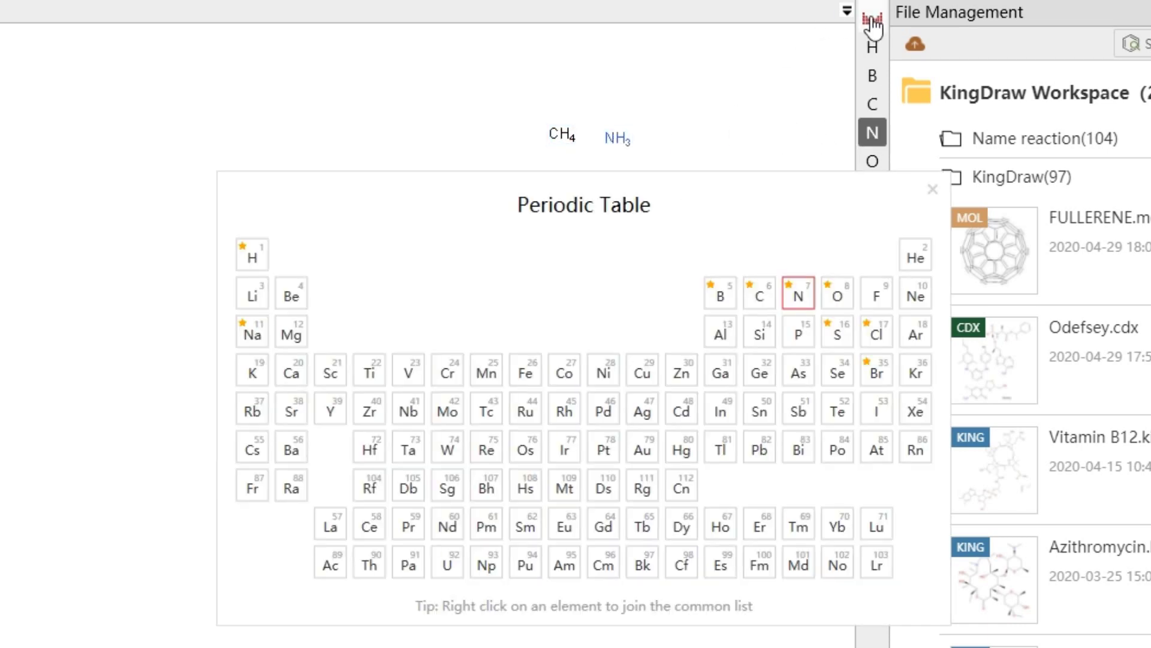
left_click(876, 295)
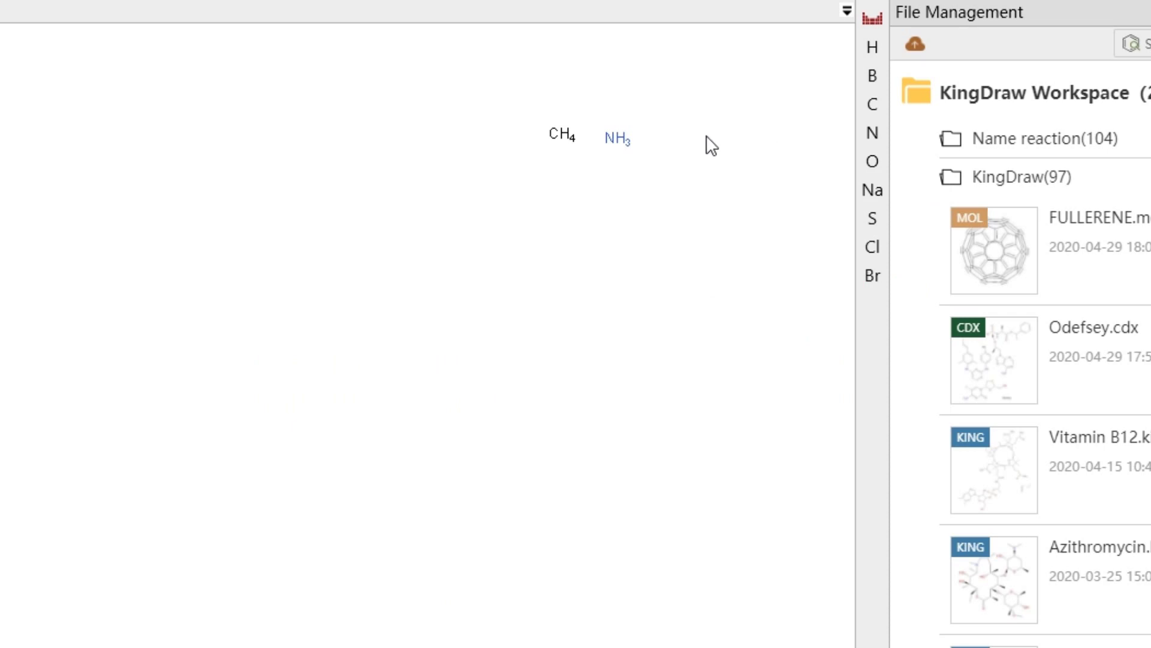
left_click(682, 140)
left_click(870, 21)
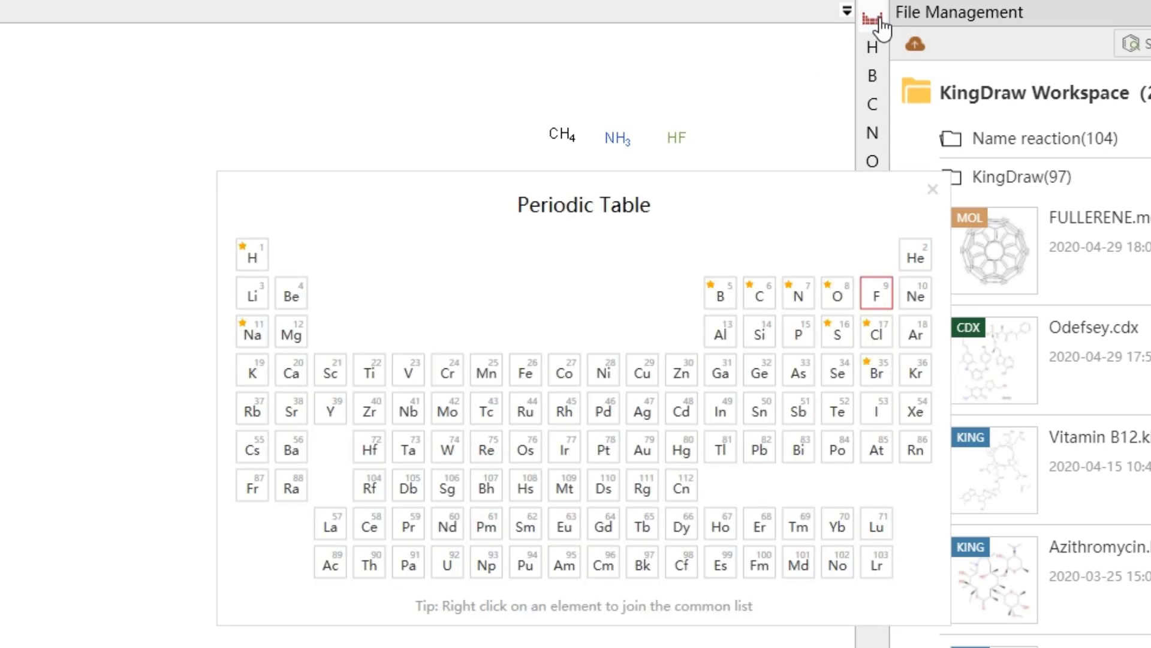
left_click(933, 191)
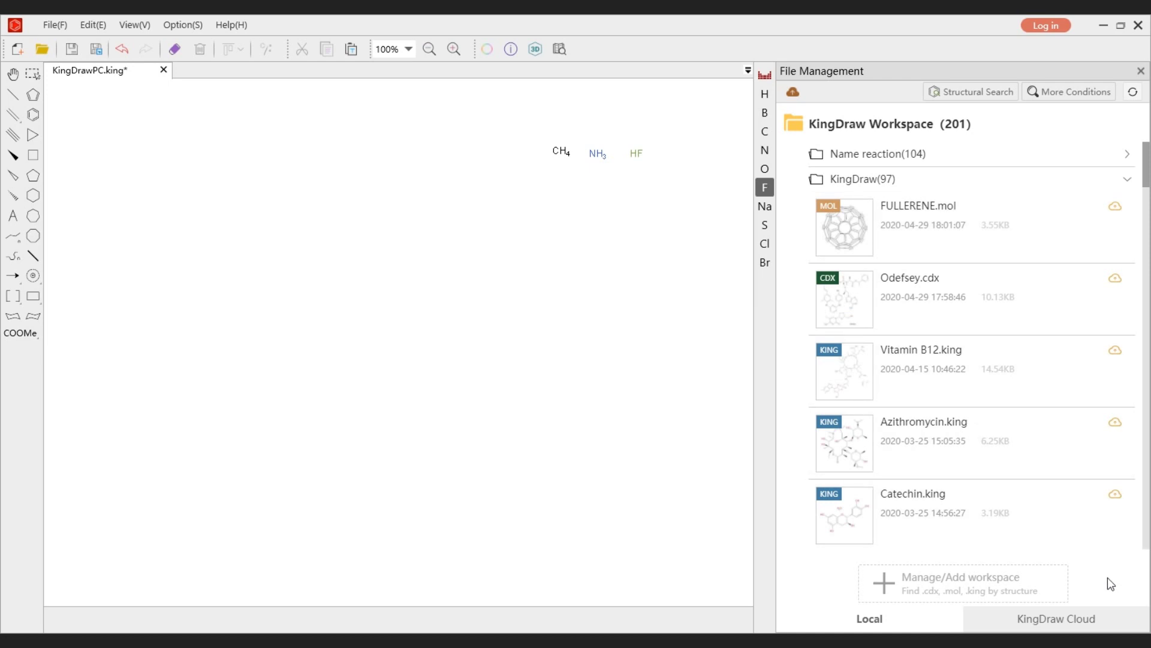
Run a structural search on the selected thioester fragment and list the three matching KingDraw files
left_click(975, 585)
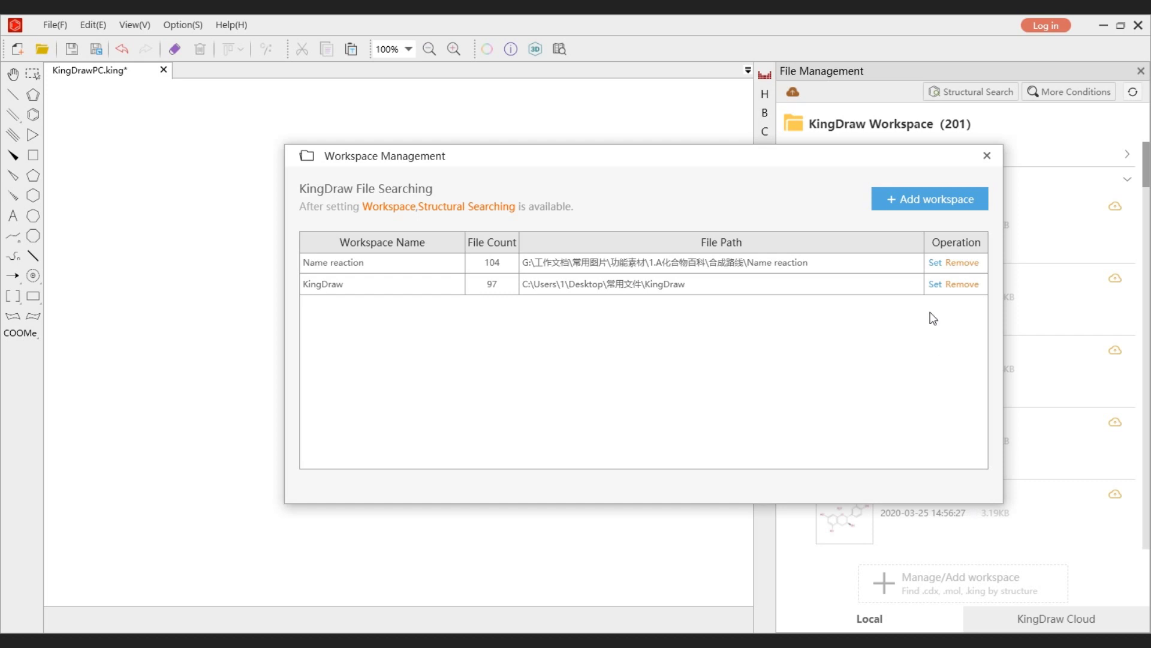
left_click(987, 156)
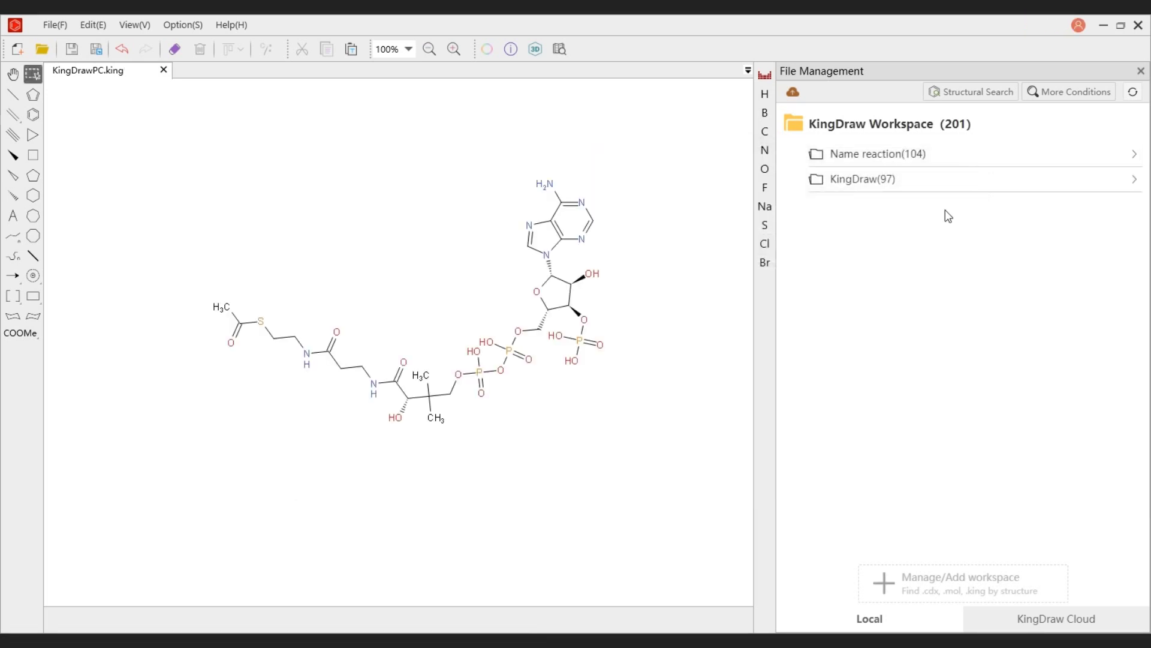
left_click(955, 96)
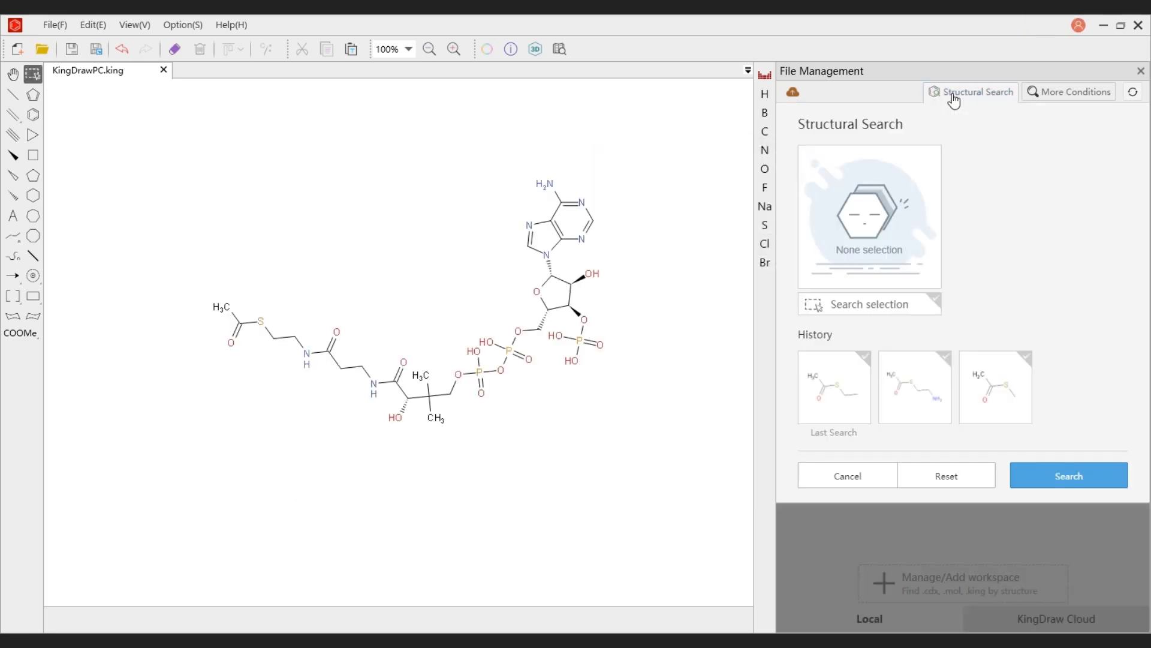
left_click_drag(151, 264, 296, 382)
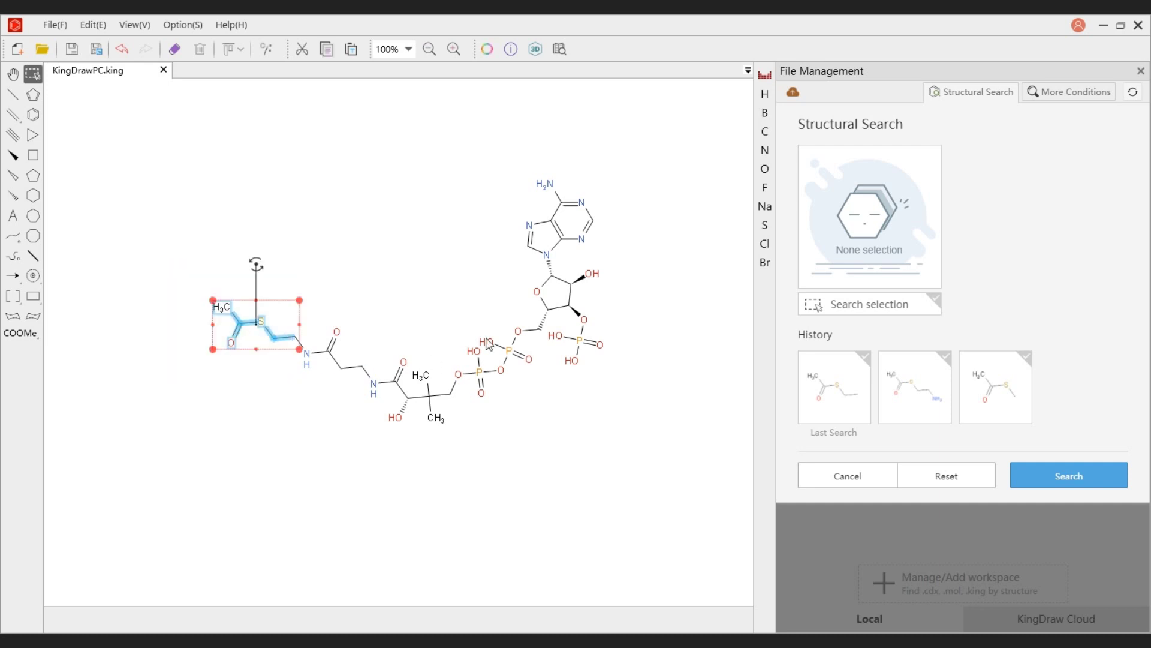
left_click(859, 311)
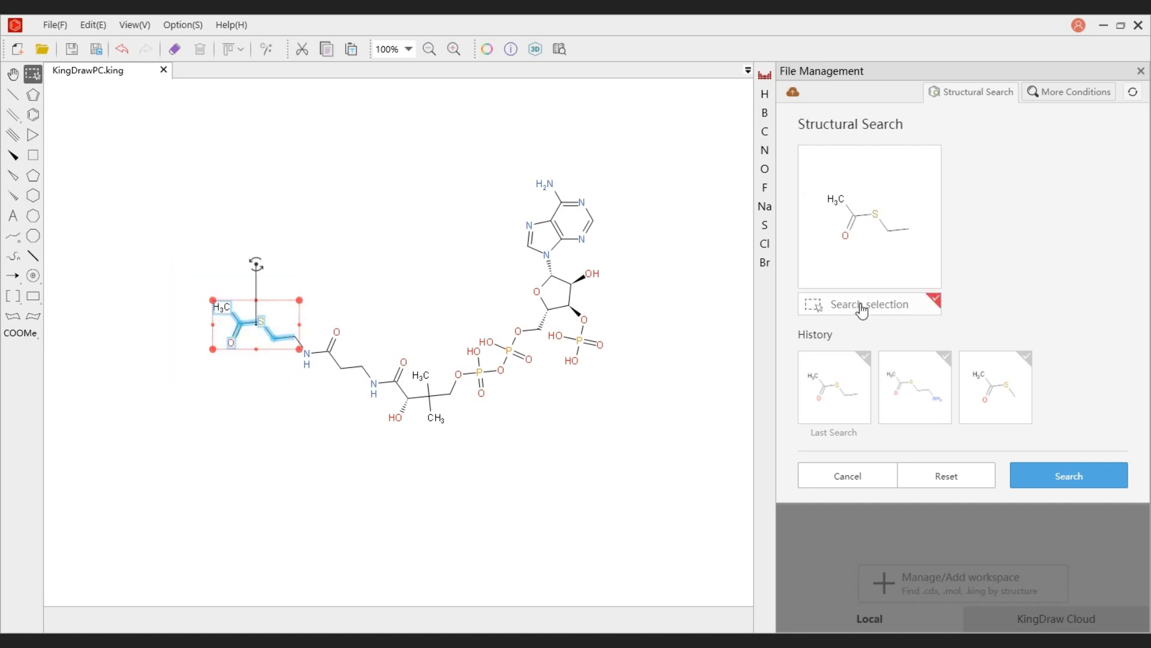
left_click(1068, 477)
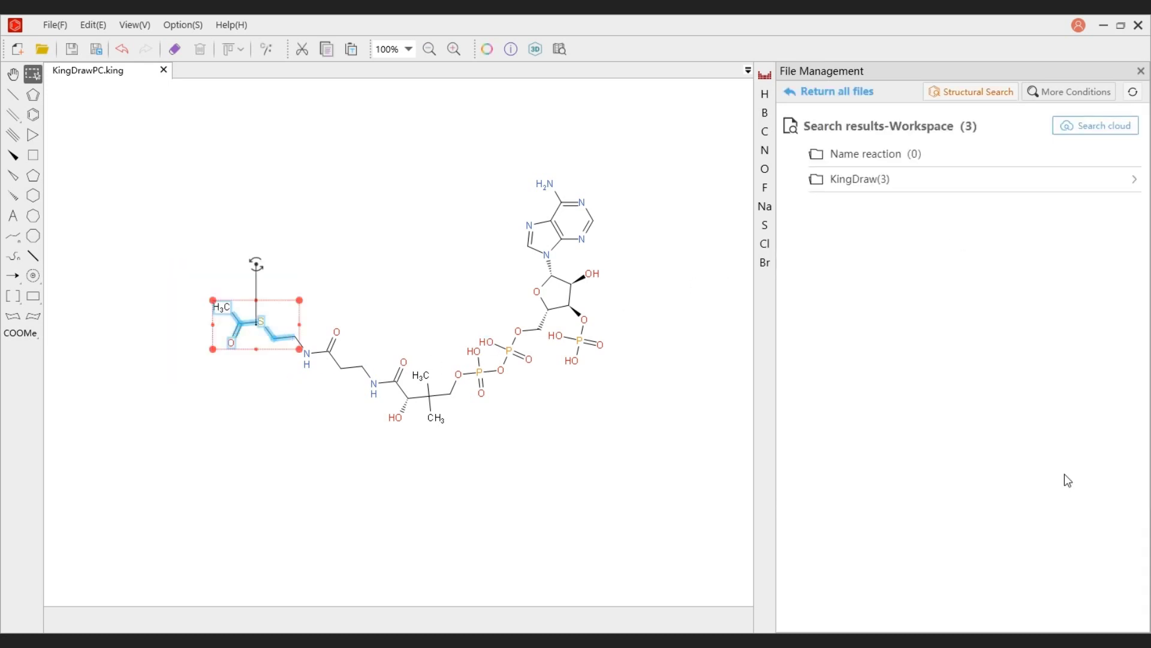
left_click(867, 189)
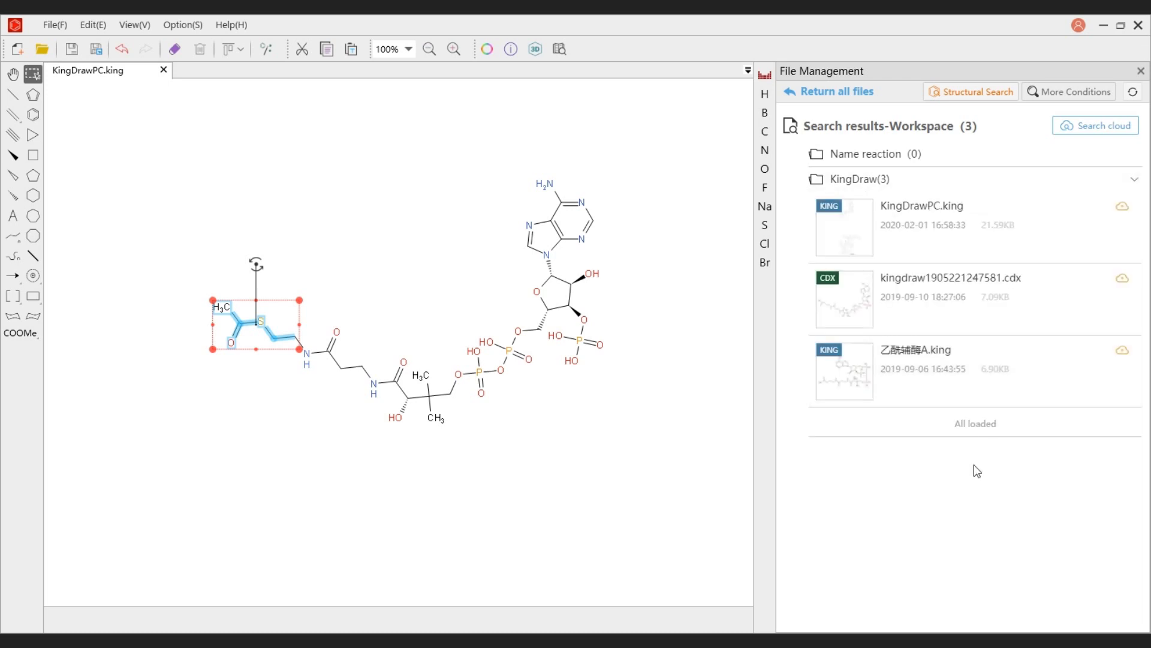
left_click(808, 93)
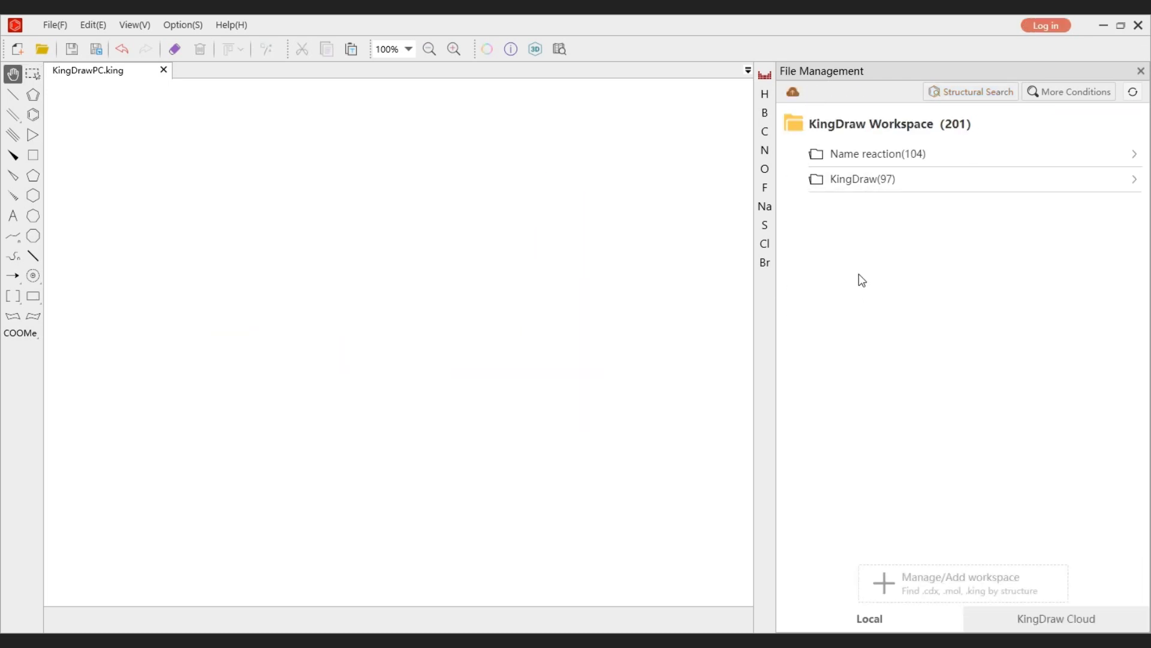
Log in with the account password and Auto Login enabled
left_click(1045, 26)
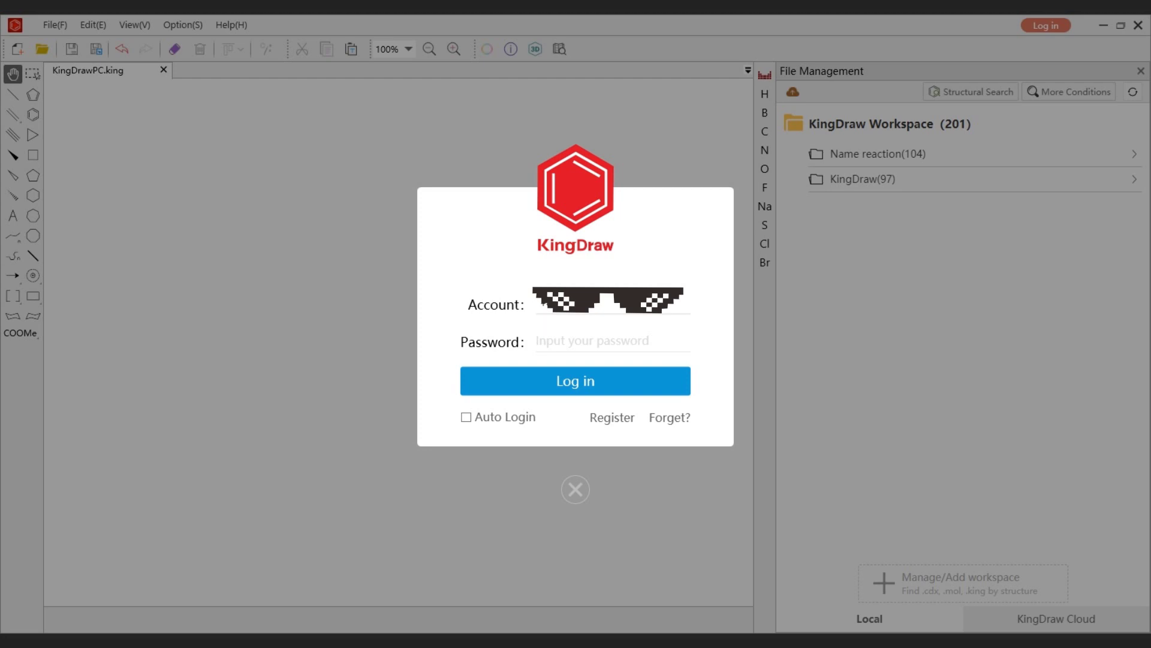
left_click(605, 332)
type("********")
left_click(466, 418)
left_click(554, 384)
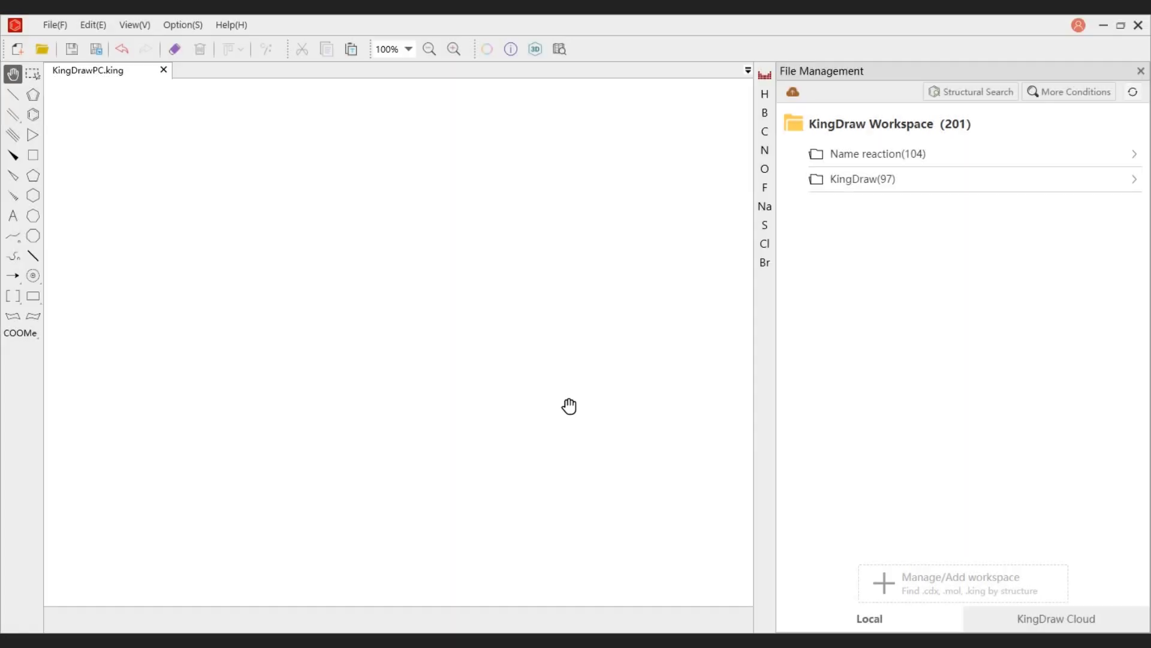
left_click(1038, 624)
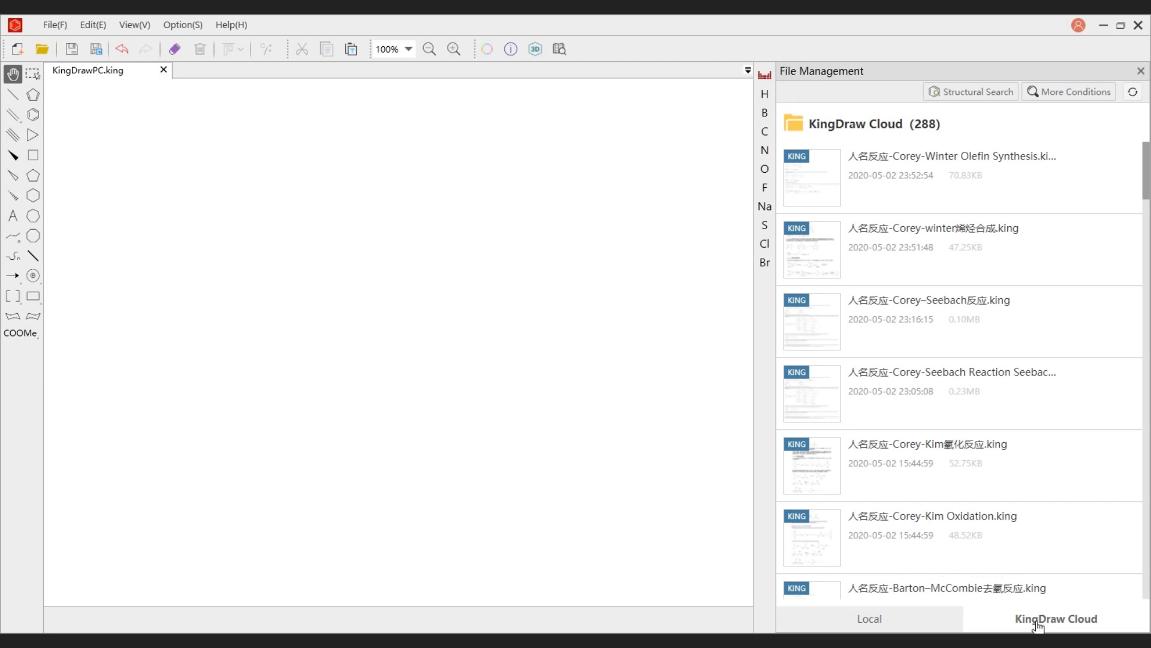
scroll(1043, 457, "down", 8)
scroll(1035, 354, "down", 4)
scroll(1041, 329, "up", 10)
scroll(1063, 314, "up", 3)
left_click(912, 623)
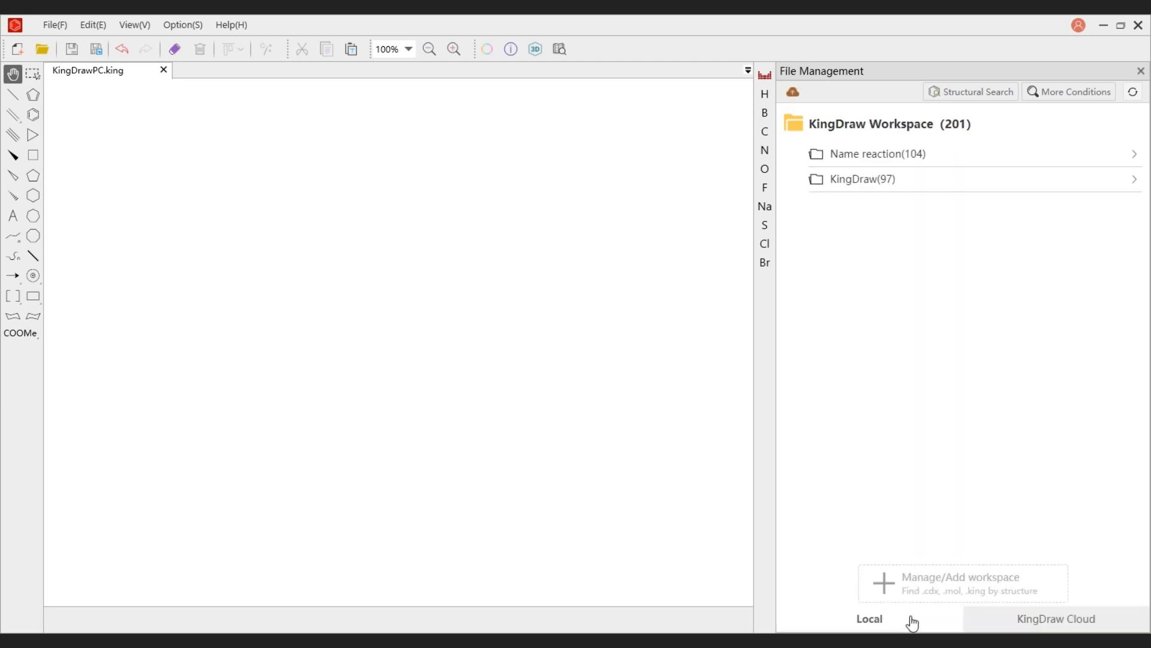